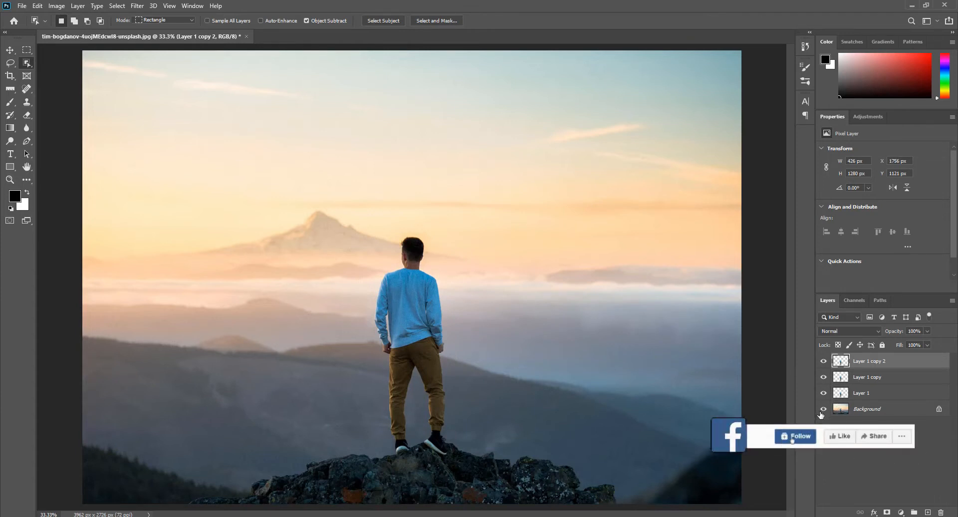
Hide the Background, Layer 1 and Layer 1 copy, keeping only Layer 1 copy 2 visible, and switch to the Move tool.
left_click(823, 409)
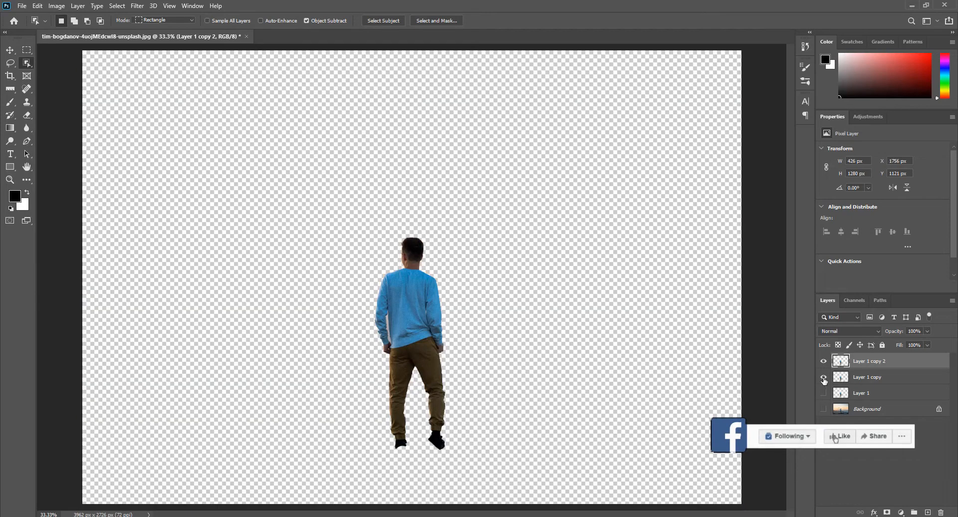
left_click(824, 378)
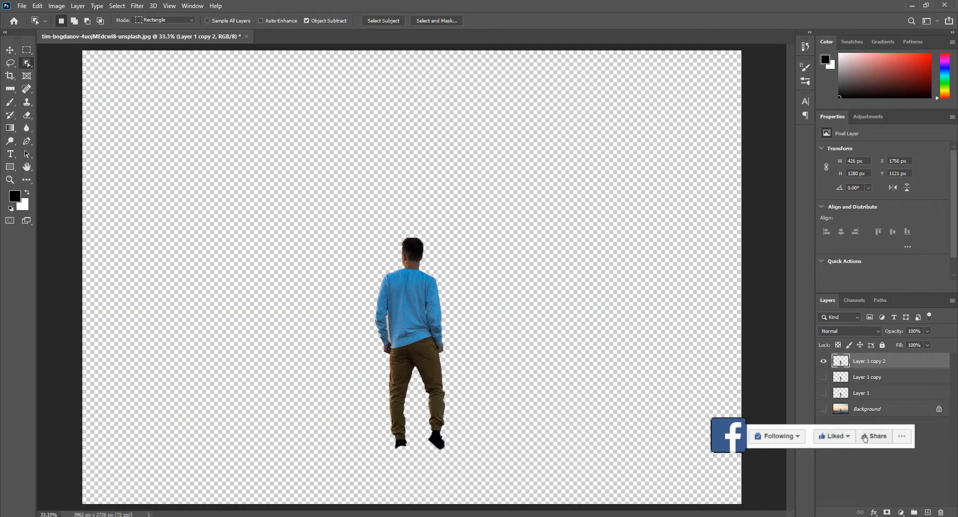
left_click(10, 50)
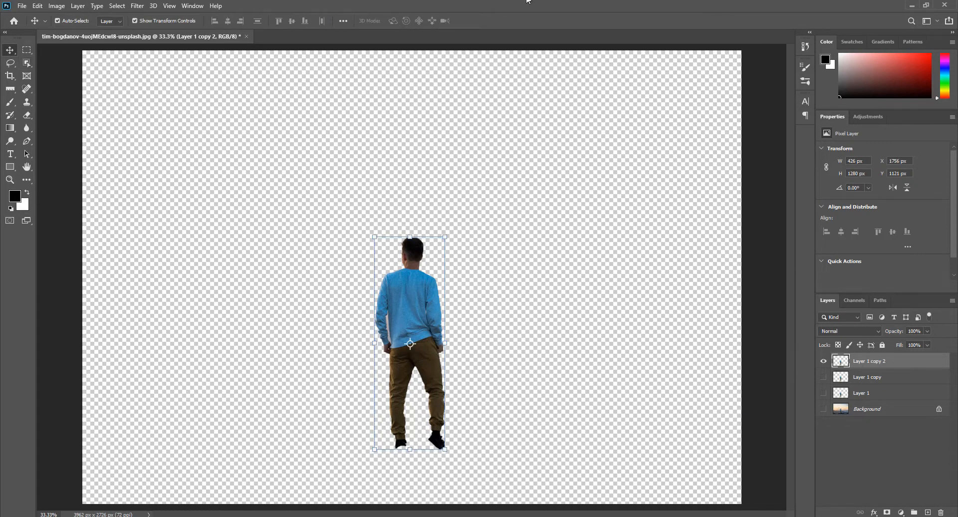
Open the Liquify filter on Layer 1 copy 2 and reduce the Forward Warp brush size to 250.
left_click(140, 6)
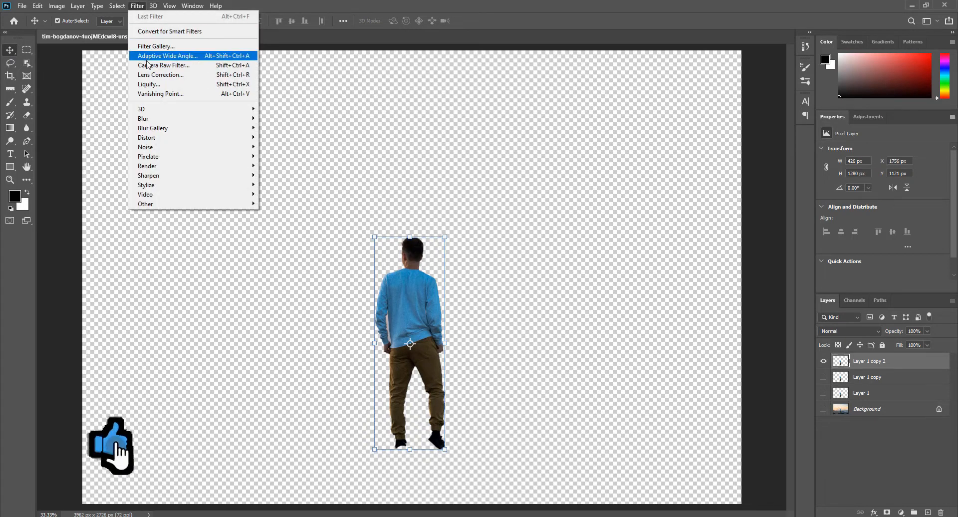
left_click(159, 85)
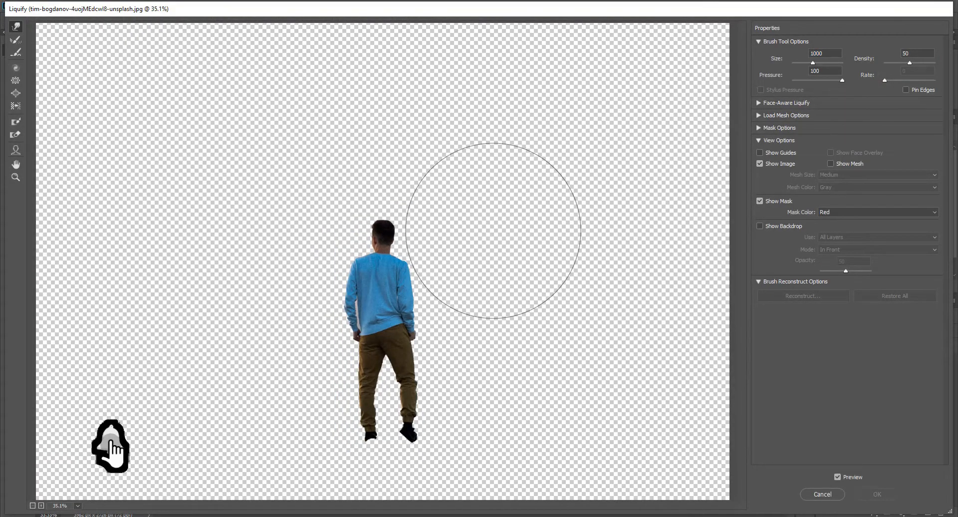
key("bracketleft")
key("bracketleft")
key("bracketleft")
key("bracketleft")
key("bracketleft")
key("bracketleft")
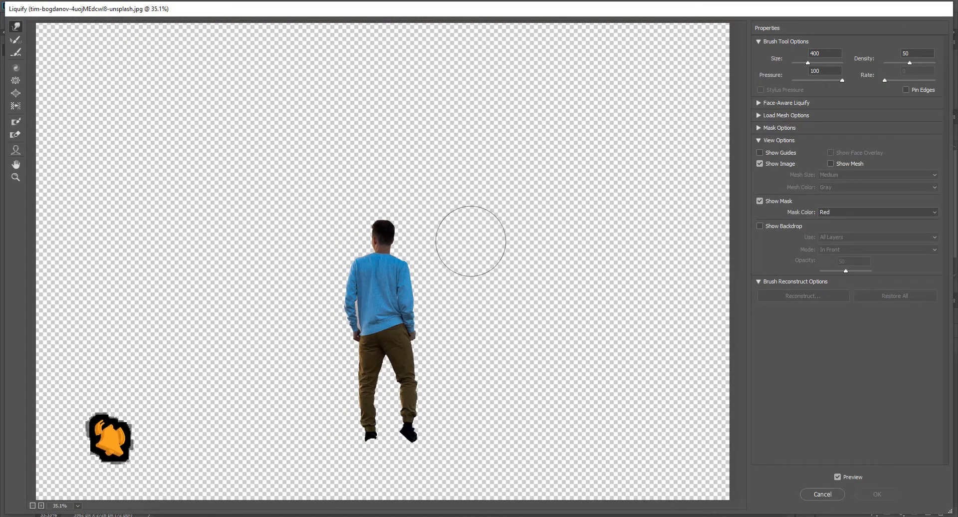
key("bracketleft")
key("bracketleft")
key("bracketleft")
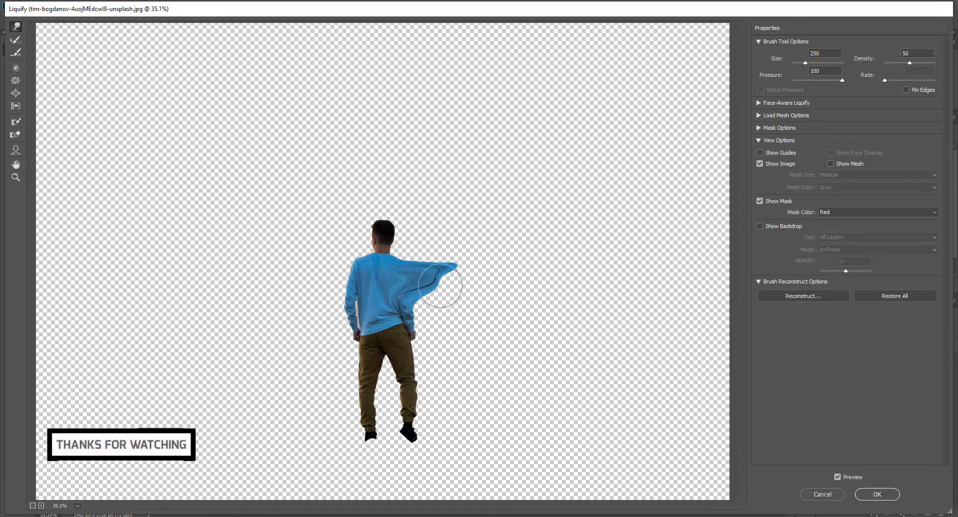
Warp the right side of the man's sweater and its hem outward to the right in several long, cape-like strokes.
left_click_drag(429, 287, 495, 290)
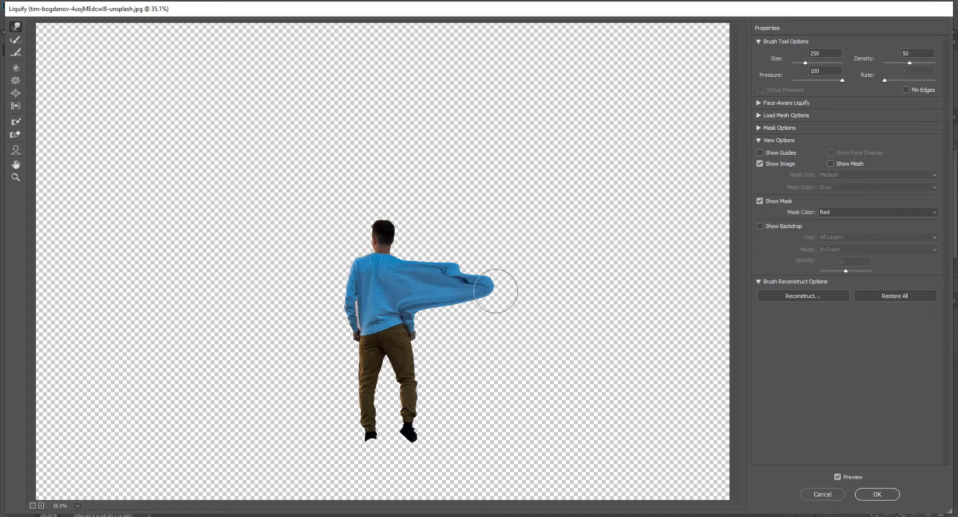
left_click_drag(399, 296, 506, 274)
mouse_move(403, 286)
left_mouse_down()
mouse_move(496, 250)
mouse_move(492, 257)
mouse_move(508, 241)
left_mouse_up()
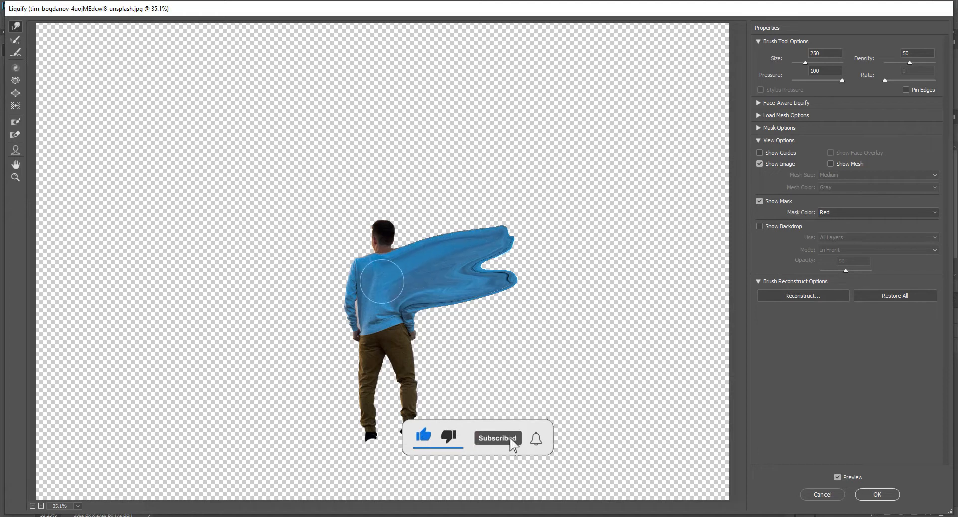
left_click_drag(430, 277, 564, 252)
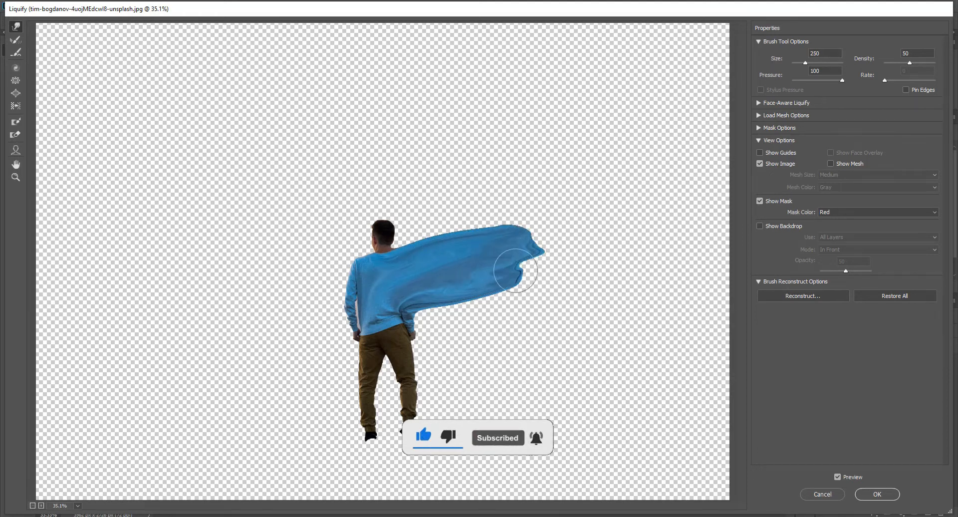
mouse_move(516, 270)
left_mouse_down()
mouse_move(594, 262)
mouse_move(600, 293)
left_mouse_up()
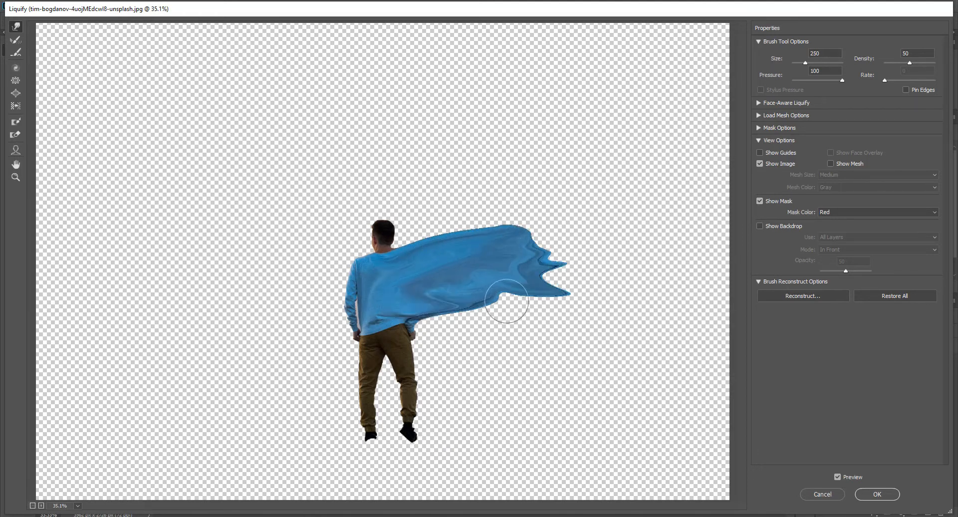
mouse_move(402, 320)
left_mouse_down()
mouse_move(495, 315)
mouse_move(460, 331)
mouse_move(529, 327)
left_mouse_up()
left_click_drag(450, 312, 575, 275)
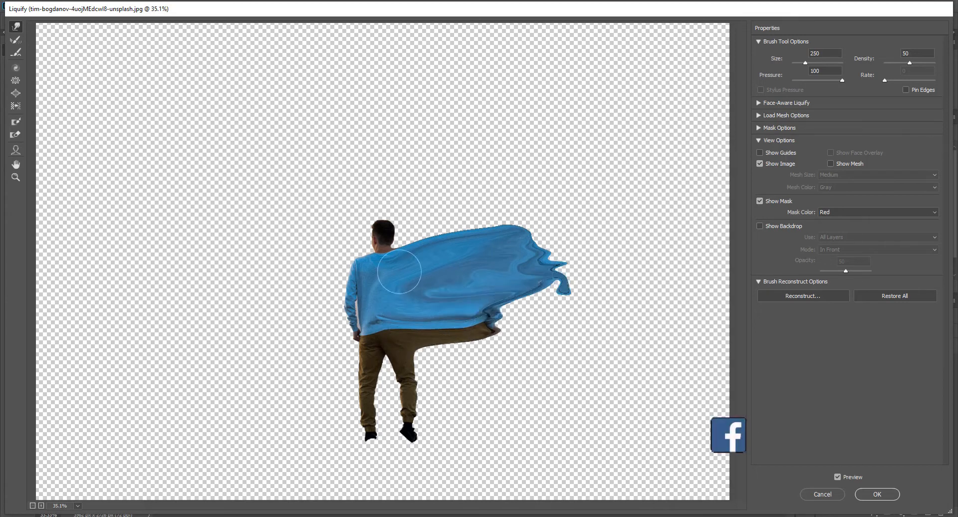
Warp the man's right shoulder, neck and hair diagonally toward the upper right.
mouse_move(399, 271)
left_mouse_down()
mouse_move(468, 238)
mouse_move(526, 234)
left_mouse_up()
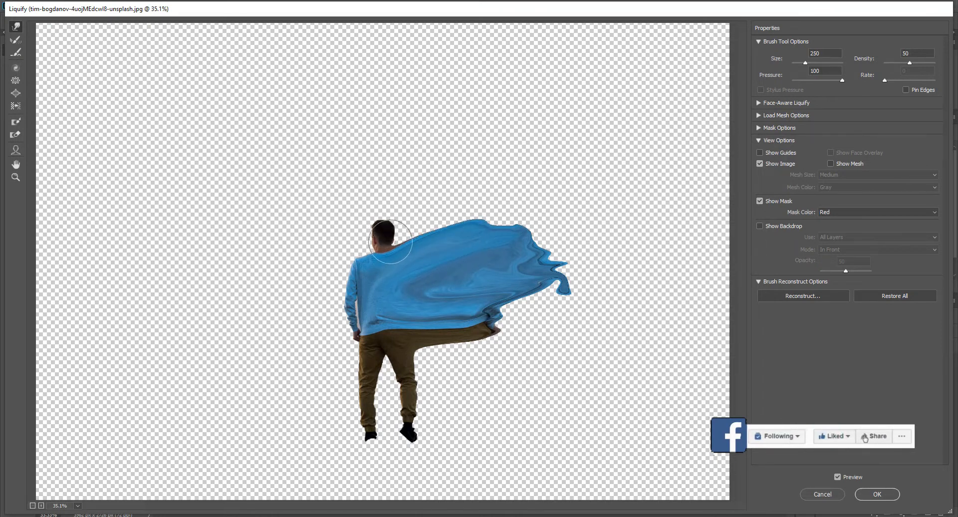
mouse_move(403, 241)
left_mouse_down()
mouse_move(457, 233)
mouse_move(444, 243)
mouse_move(503, 205)
left_mouse_up()
left_click_drag(415, 259, 476, 212)
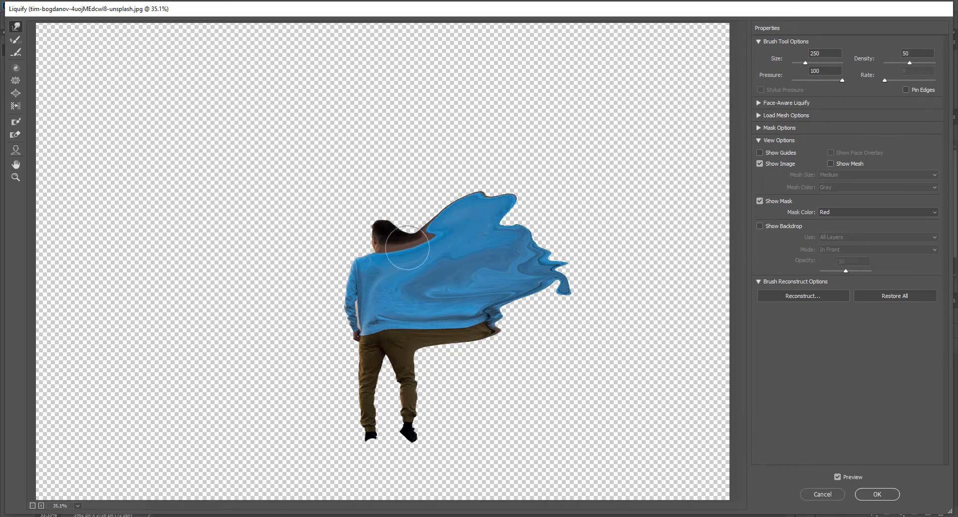
left_click_drag(407, 248, 461, 176)
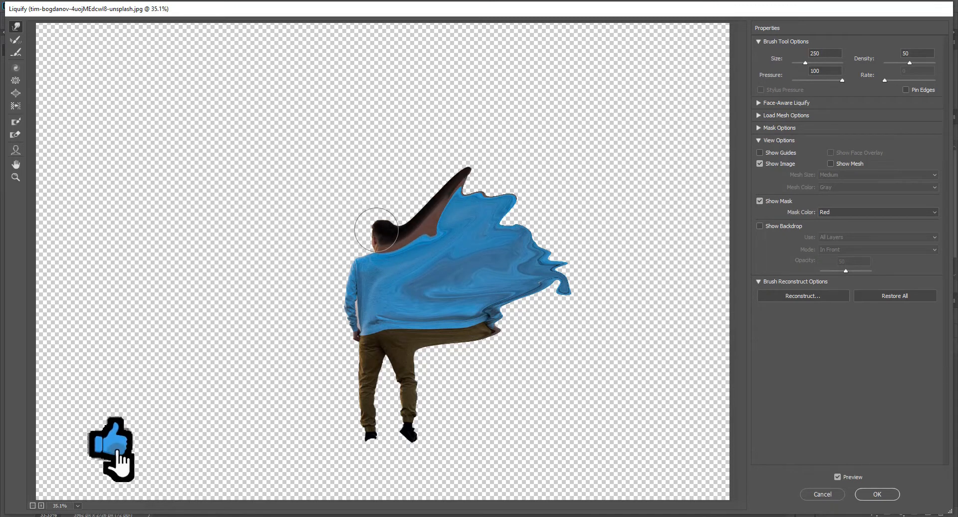
mouse_move(387, 229)
left_mouse_down()
mouse_move(434, 171)
mouse_move(479, 158)
left_mouse_up()
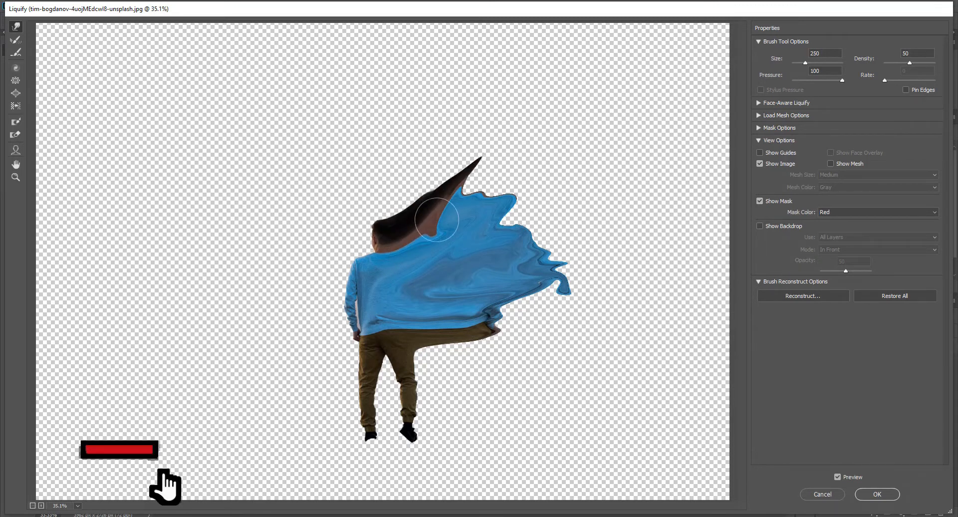
mouse_move(439, 235)
left_mouse_down()
mouse_move(502, 156)
mouse_move(538, 149)
left_mouse_up()
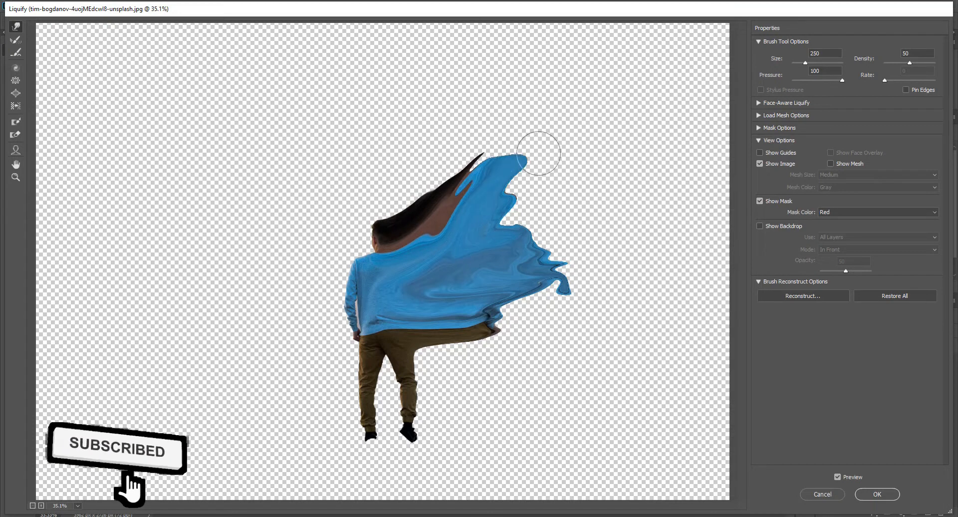
left_click_drag(456, 231, 511, 149)
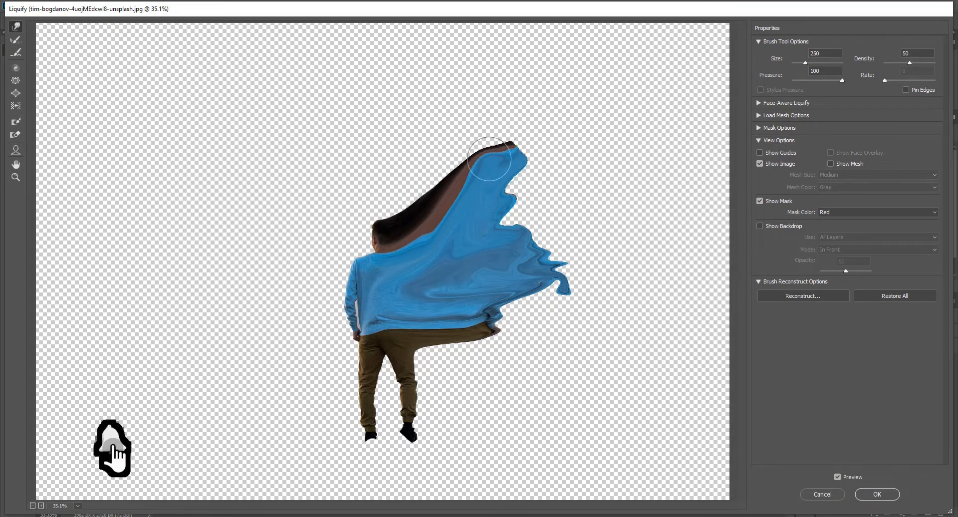
Warp the lower sweater and the right trouser leg outward into ragged streaks toward the lower right.
left_click_drag(420, 268, 546, 229)
mouse_move(421, 289)
left_mouse_down()
mouse_move(518, 325)
mouse_move(442, 320)
mouse_move(554, 361)
left_mouse_up()
left_click_drag(429, 329, 524, 375)
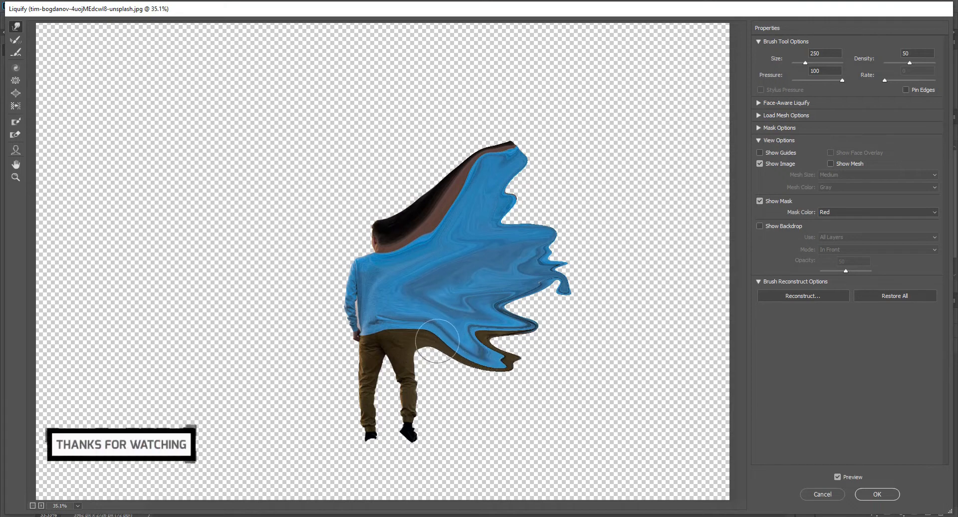
left_click_drag(434, 339, 468, 375)
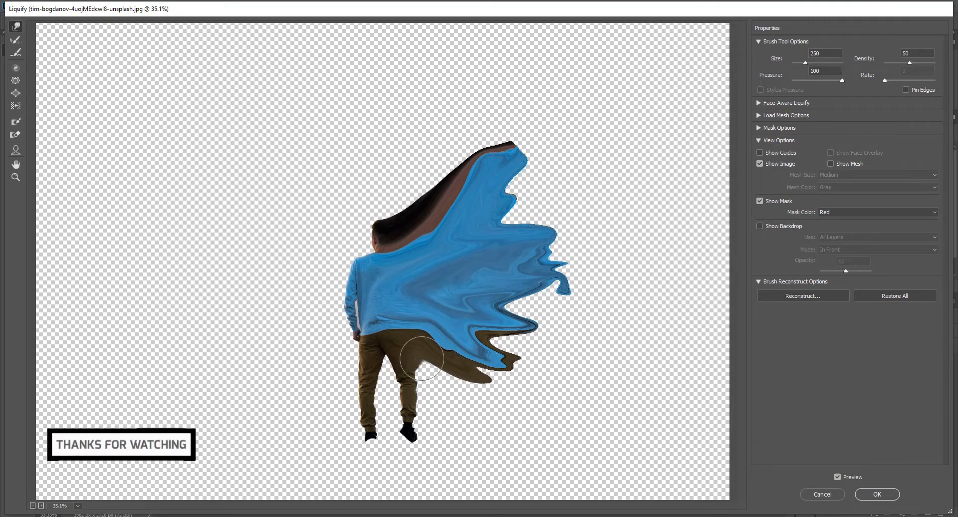
left_click_drag(434, 377, 442, 380)
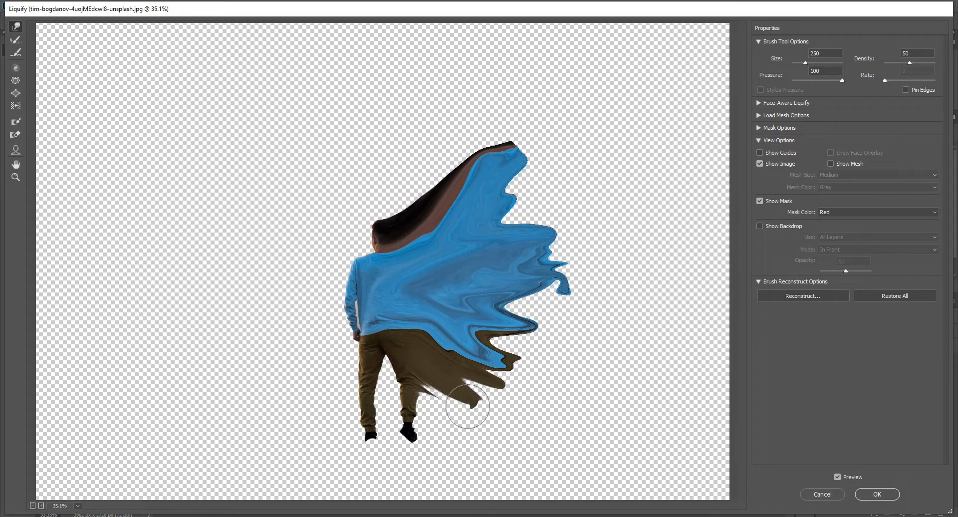
mouse_move(468, 406)
left_mouse_down()
mouse_move(429, 389)
mouse_move(451, 413)
mouse_move(478, 416)
mouse_move(452, 414)
left_mouse_up()
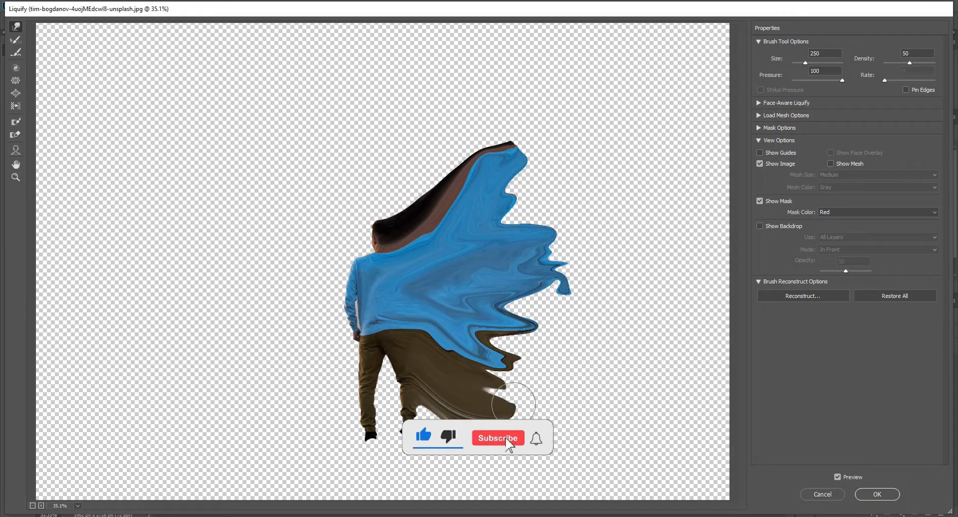
left_click_drag(480, 376, 473, 364)
mouse_move(467, 333)
left_mouse_down()
mouse_move(528, 323)
mouse_move(464, 333)
mouse_move(544, 373)
mouse_move(461, 323)
mouse_move(512, 347)
left_mouse_up()
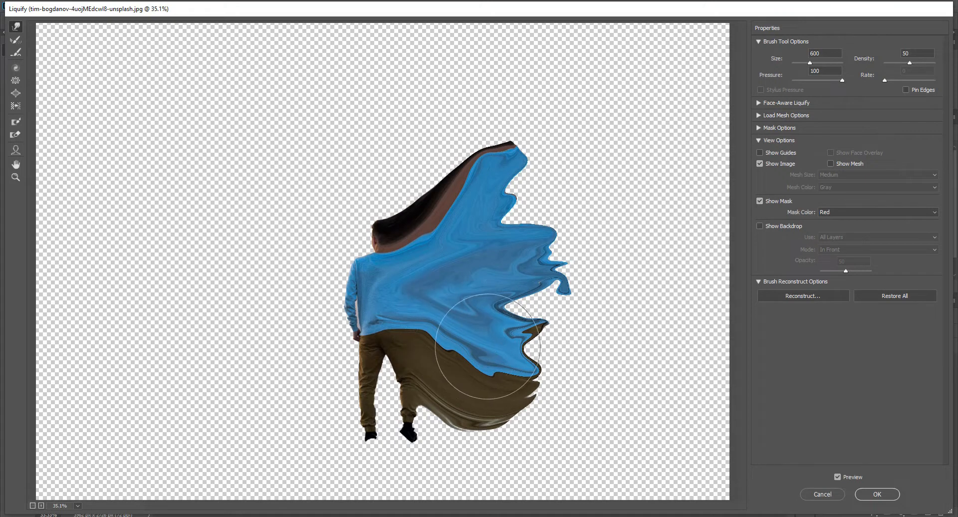
With the warp brush at size 600, stretch the lower sweater to the canvas's lower right corner and right edge.
left_click_drag(488, 346, 645, 462)
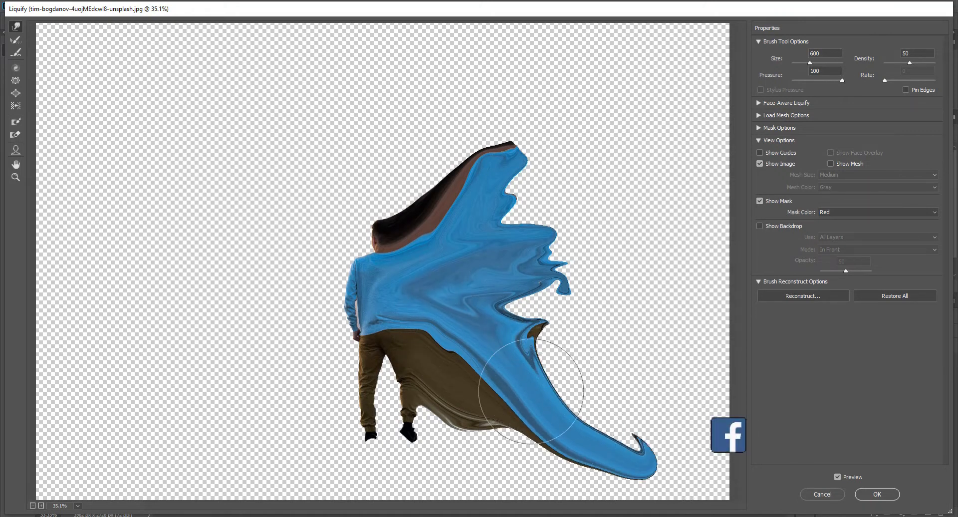
mouse_move(531, 392)
left_mouse_down()
mouse_move(570, 412)
mouse_move(650, 405)
mouse_move(504, 368)
mouse_move(711, 359)
mouse_move(558, 375)
mouse_move(672, 388)
mouse_move(587, 402)
mouse_move(698, 401)
mouse_move(559, 395)
mouse_move(659, 389)
mouse_move(594, 362)
mouse_move(453, 341)
mouse_move(676, 308)
mouse_move(512, 307)
mouse_move(529, 285)
mouse_move(729, 231)
mouse_move(570, 298)
mouse_move(569, 311)
mouse_move(663, 293)
mouse_move(541, 340)
mouse_move(684, 287)
mouse_move(601, 326)
mouse_move(712, 265)
mouse_move(570, 355)
mouse_move(607, 370)
mouse_move(689, 352)
mouse_move(652, 333)
mouse_move(716, 301)
mouse_move(656, 338)
mouse_move(713, 316)
mouse_move(729, 362)
mouse_move(617, 382)
mouse_move(656, 437)
mouse_move(686, 444)
mouse_move(635, 411)
mouse_move(726, 479)
mouse_move(656, 437)
mouse_move(729, 408)
mouse_move(699, 479)
mouse_move(519, 414)
mouse_move(580, 491)
mouse_move(607, 467)
mouse_move(666, 507)
mouse_move(657, 514)
mouse_move(680, 493)
left_mouse_up()
mouse_move(573, 436)
left_mouse_down()
mouse_move(535, 368)
mouse_move(495, 372)
mouse_move(622, 515)
mouse_move(535, 435)
mouse_move(615, 516)
mouse_move(513, 450)
left_mouse_up()
left_click_drag(561, 312, 699, 212)
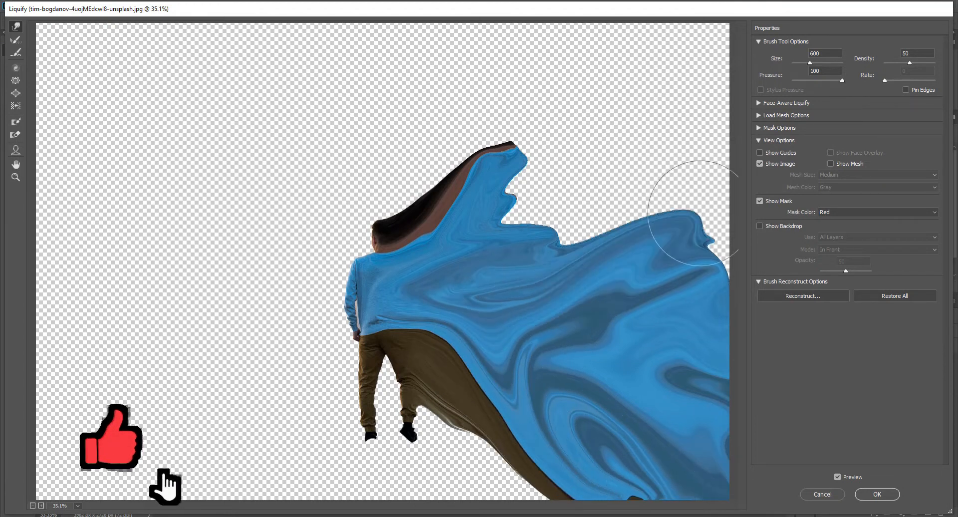
left_click_drag(647, 294, 735, 239)
left_click_drag(689, 264, 713, 213)
Push the middle of the stretched sweater diagonally upward toward the canvas's right edge.
left_click_drag(531, 312, 670, 209)
left_click_drag(573, 247, 696, 154)
mouse_move(537, 239)
left_mouse_down()
mouse_move(691, 138)
mouse_move(708, 112)
left_mouse_up()
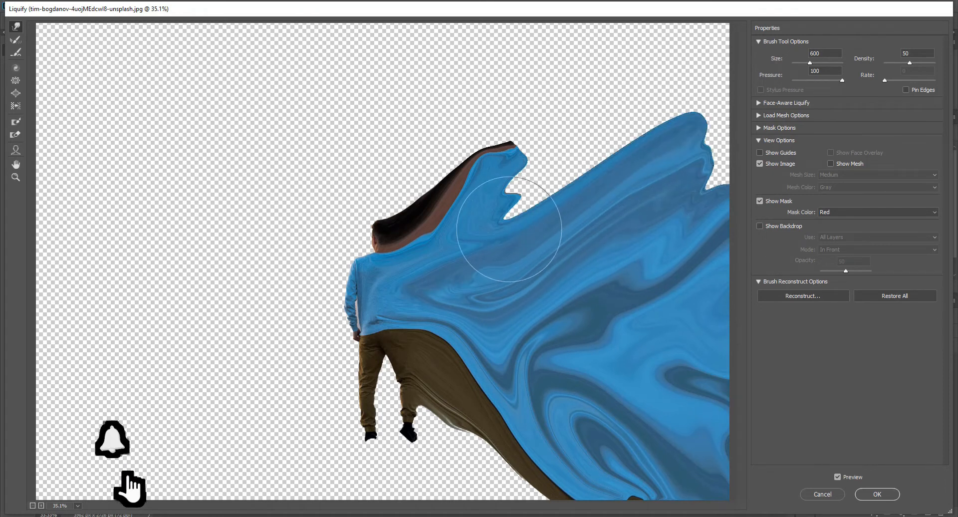
left_click_drag(510, 231, 680, 102)
mouse_move(536, 210)
left_mouse_down()
mouse_move(570, 162)
mouse_move(708, 86)
left_mouse_up()
left_click_drag(557, 229, 731, 142)
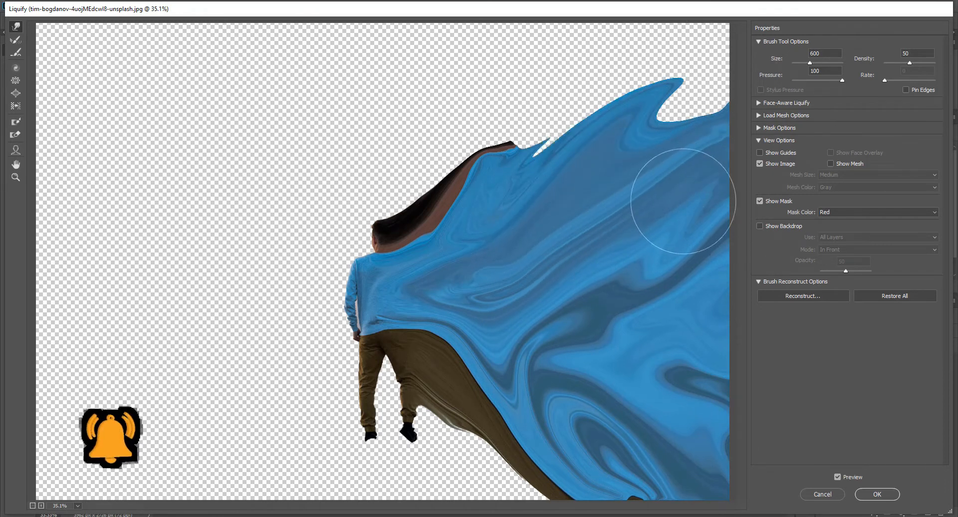
left_click_drag(682, 199, 729, 176)
Stretch the upper sweater, neck and hair streaks up to the canvas's top right corner, filling the remaining gaps.
left_click_drag(643, 172, 746, 77)
left_click_drag(637, 111, 724, 60)
mouse_move(500, 187)
left_mouse_down()
mouse_move(606, 88)
mouse_move(688, 45)
left_mouse_up()
left_click_drag(462, 179, 570, 95)
left_click_drag(542, 159, 657, 49)
left_click_drag(613, 94, 684, 42)
left_click_drag(635, 72, 696, 54)
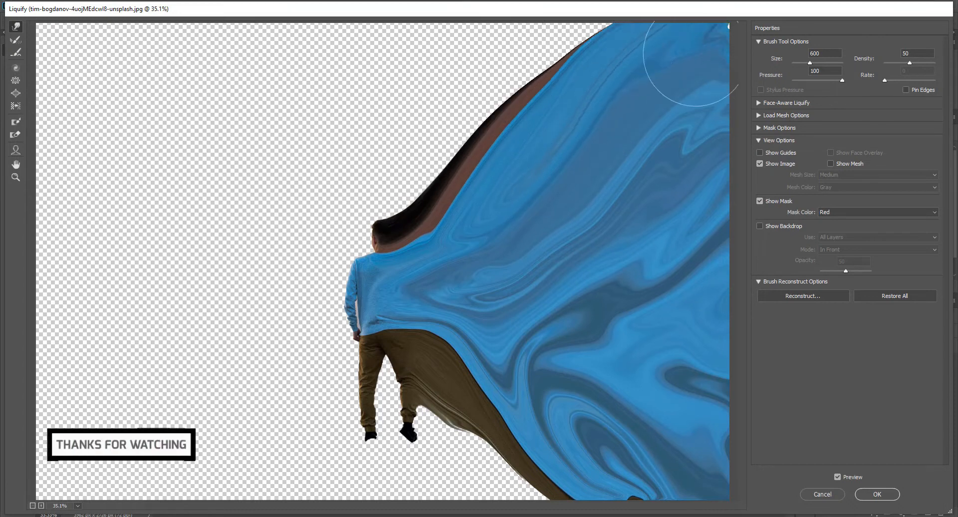
Swirl the inside of the stretched sweater, smooth its upper edge with more warp strokes, and apply the Liquify filter.
left_click_drag(579, 147, 641, 208)
mouse_move(589, 222)
left_mouse_down()
mouse_move(620, 243)
mouse_move(684, 362)
left_mouse_up()
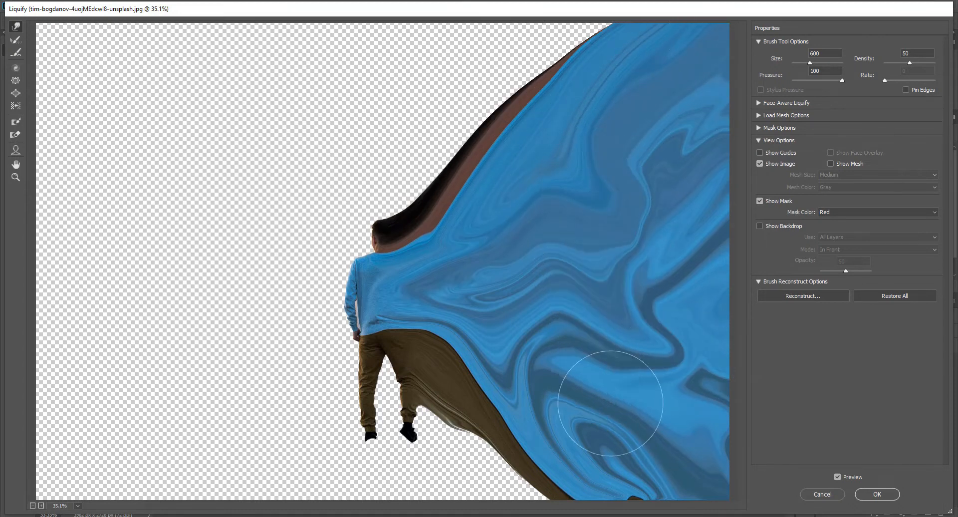
mouse_move(551, 407)
left_mouse_down()
mouse_move(586, 420)
mouse_move(513, 433)
mouse_move(579, 464)
mouse_move(644, 454)
mouse_move(691, 402)
left_mouse_up()
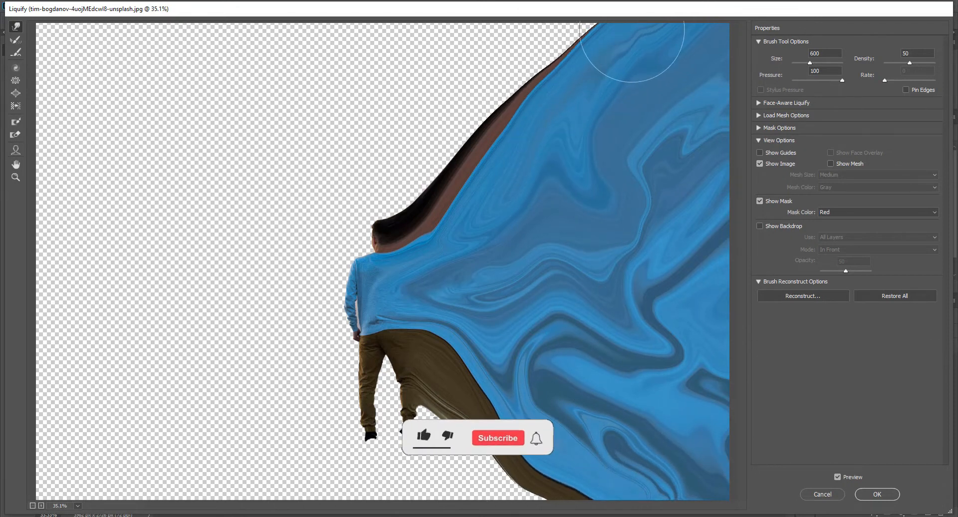
mouse_move(606, 43)
left_mouse_down()
mouse_move(548, 120)
mouse_move(612, 50)
left_mouse_up()
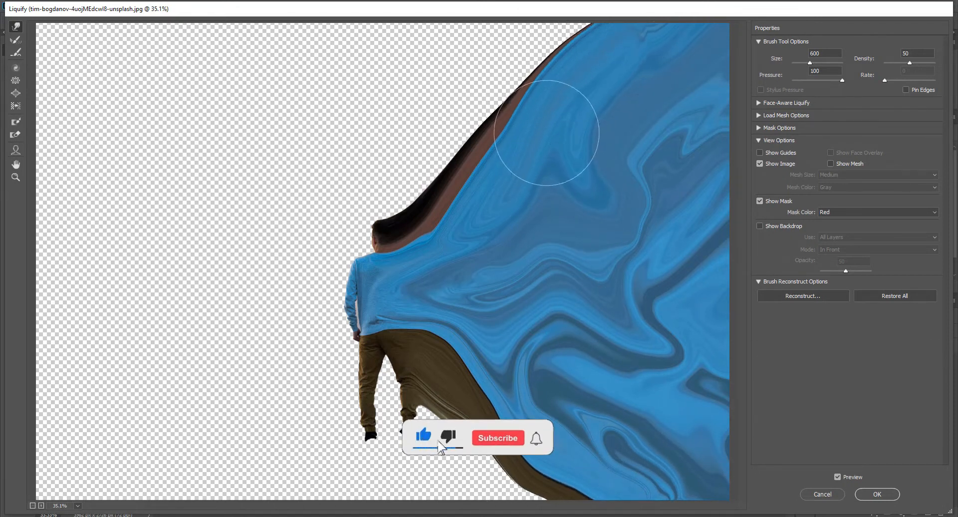
mouse_move(546, 132)
left_mouse_down()
mouse_move(601, 53)
mouse_move(565, 116)
mouse_move(614, 51)
mouse_move(524, 164)
mouse_move(585, 118)
mouse_move(611, 119)
left_mouse_up()
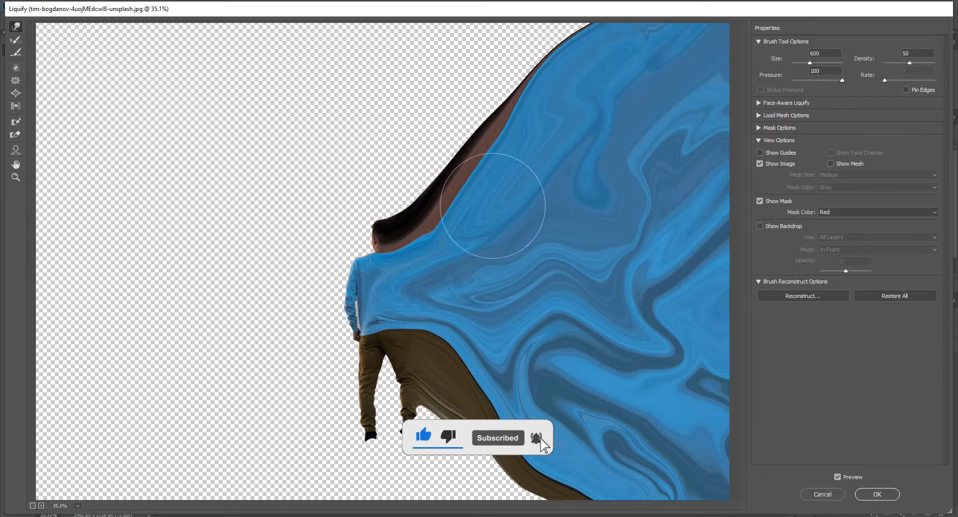
left_click(876, 495)
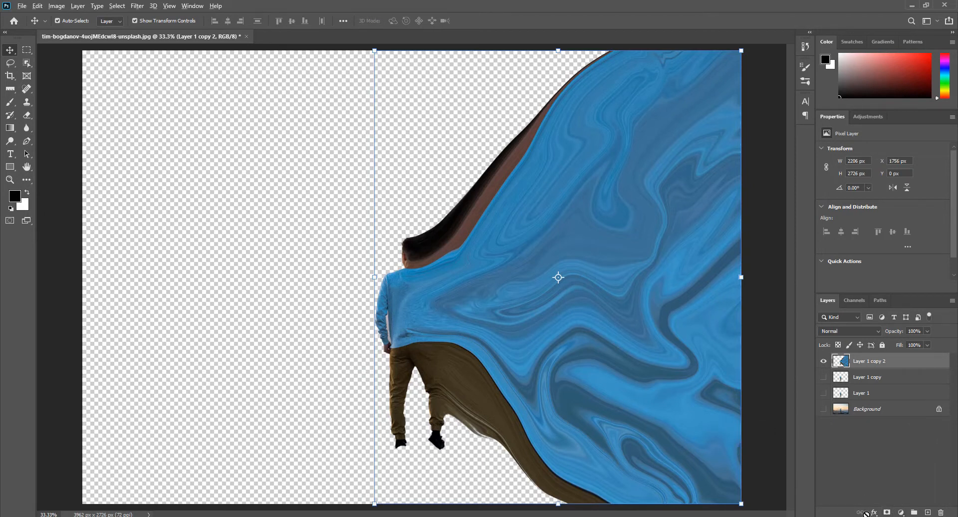
Add a black layer mask to Layer 1 copy 2 and activate the Brush tool.
left_click(887, 513, "alt")
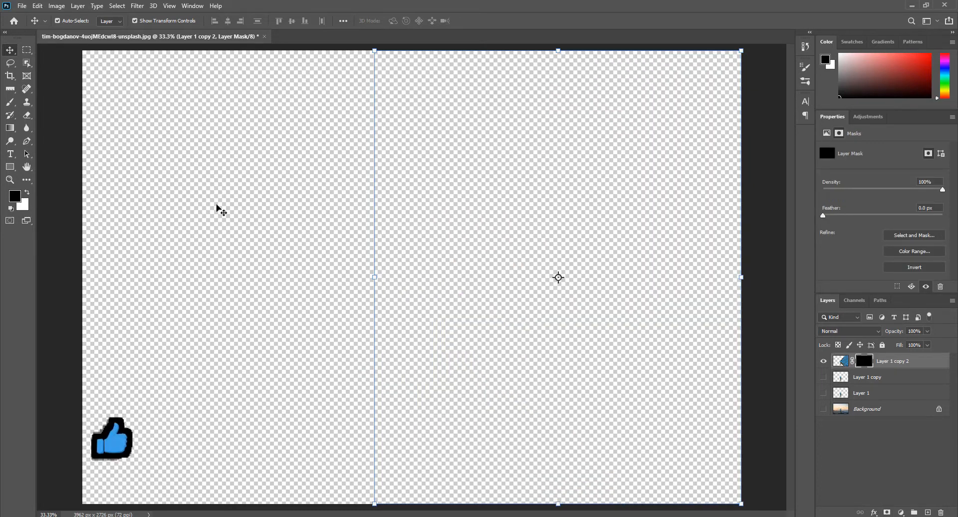
left_click(15, 103)
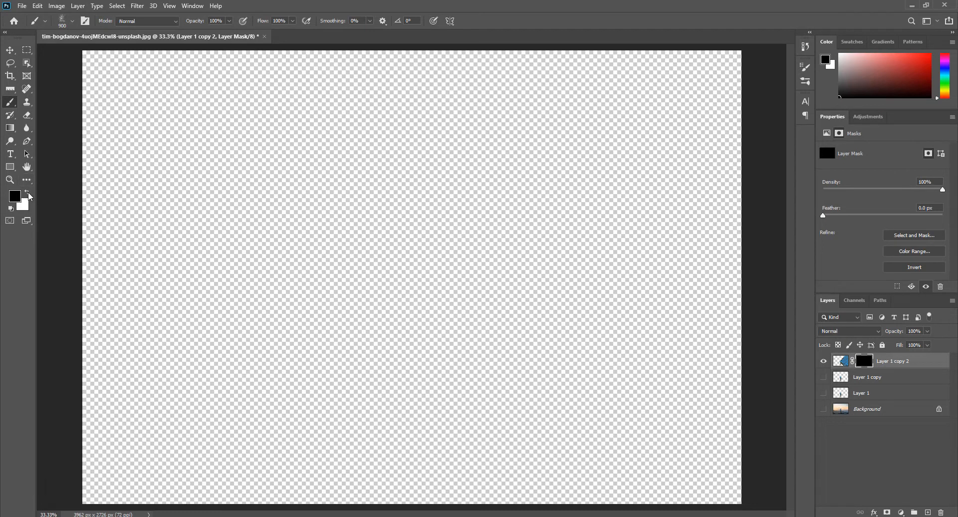
Paint white particles over the stretched area on Layer 1 copy 2's mask with the size 900 shard brush, and thin them beside the man with black.
key("x")
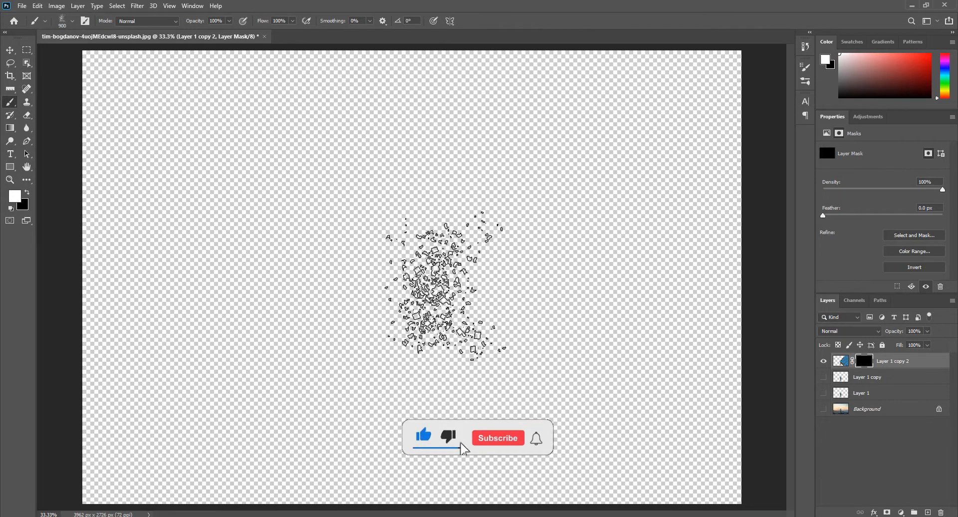
mouse_move(507, 279)
left_mouse_down()
mouse_move(501, 200)
mouse_move(579, 175)
mouse_move(601, 214)
mouse_move(579, 277)
mouse_move(599, 382)
mouse_move(529, 385)
mouse_move(624, 394)
mouse_move(658, 409)
mouse_move(634, 349)
mouse_move(661, 299)
mouse_move(623, 310)
mouse_move(664, 224)
mouse_move(644, 170)
mouse_move(686, 142)
mouse_move(705, 77)
mouse_move(696, 64)
mouse_move(582, 81)
mouse_move(606, 85)
mouse_move(708, 155)
mouse_move(714, 309)
mouse_move(698, 425)
mouse_move(761, 349)
mouse_move(699, 464)
mouse_move(621, 469)
mouse_move(728, 464)
mouse_move(744, 89)
mouse_move(539, 254)
mouse_move(439, 314)
left_mouse_up()
left_click(451, 308)
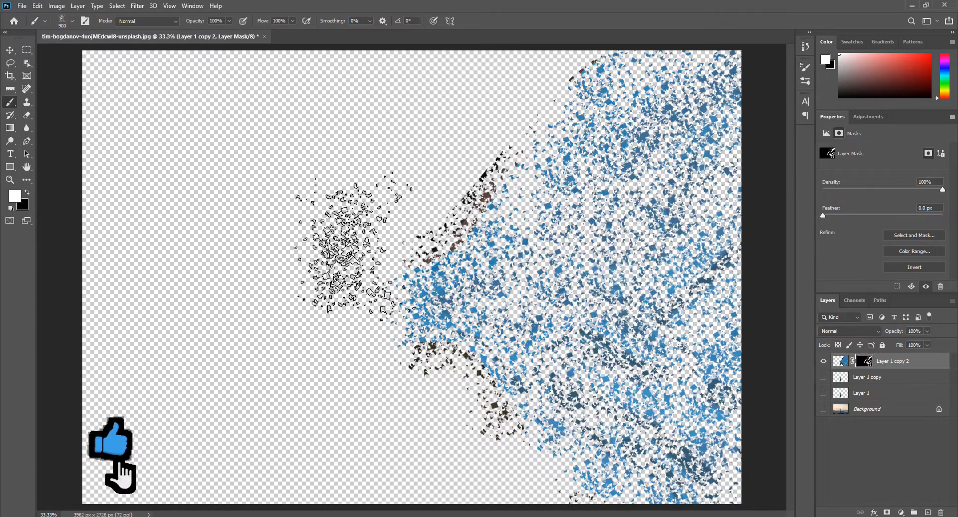
key("x")
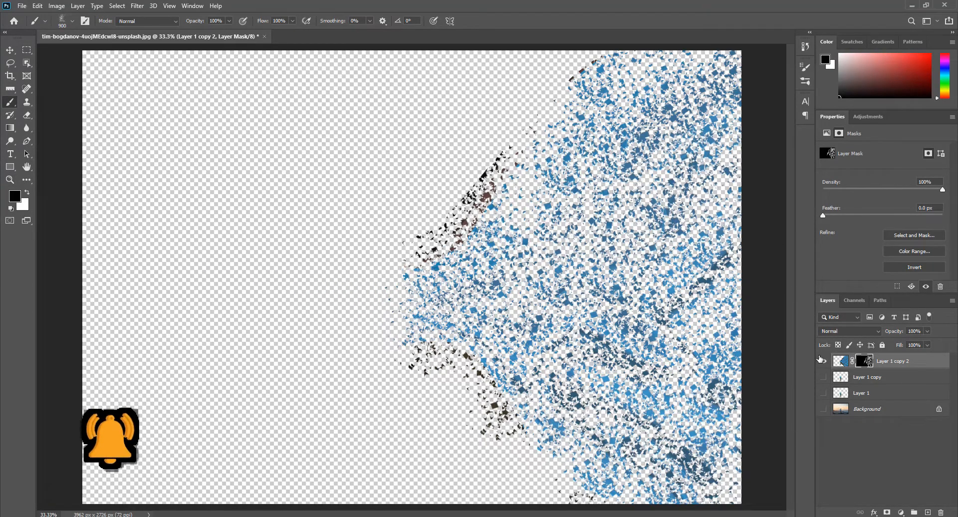
Hide Layer 1 copy 2, show Layer 1 copy and add a white layer mask to it.
left_click(823, 360)
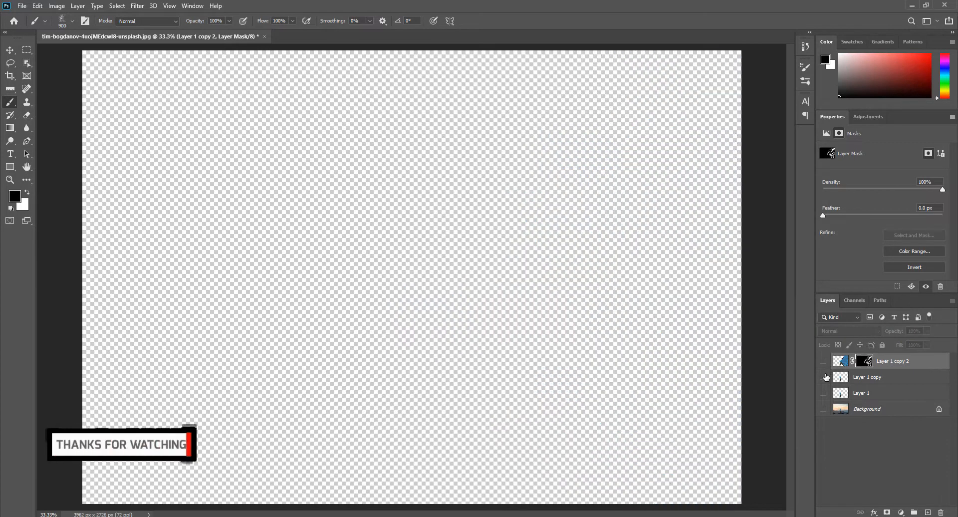
left_click(824, 378)
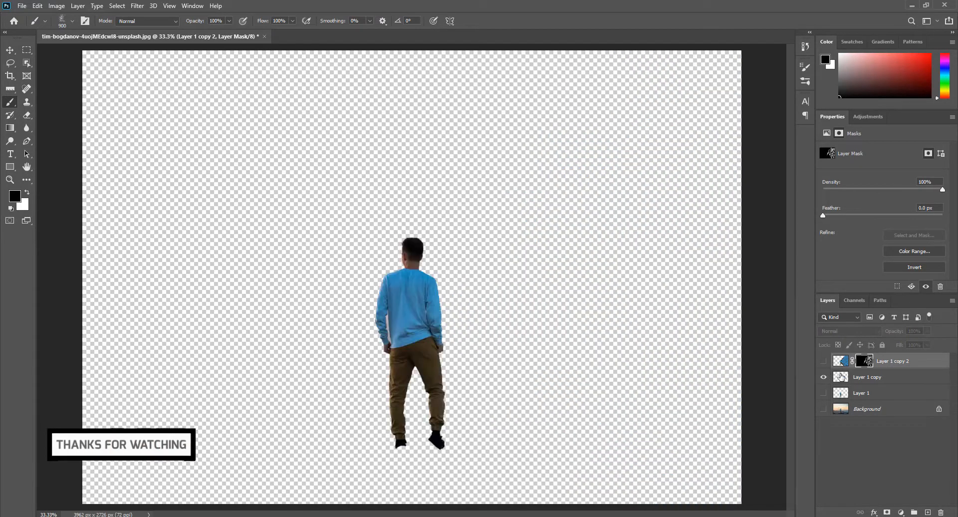
left_click(890, 381)
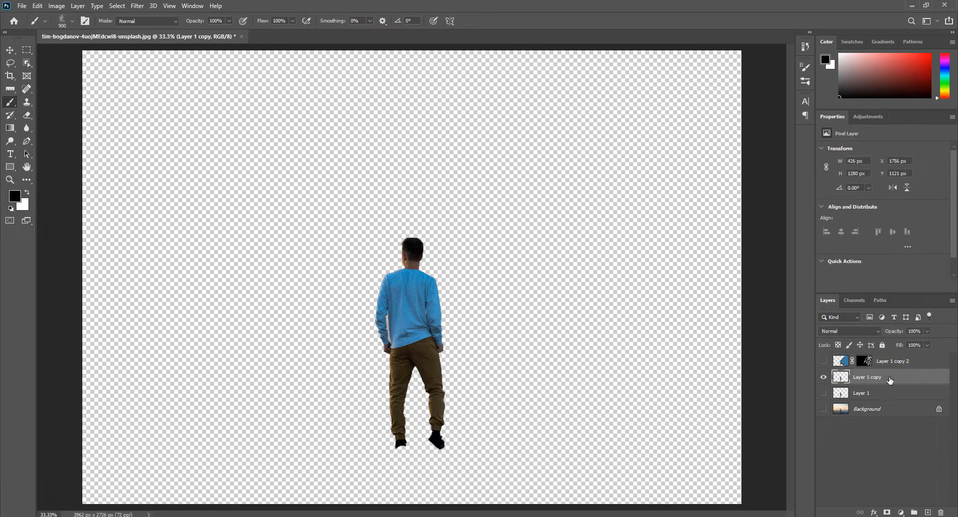
left_click(887, 513)
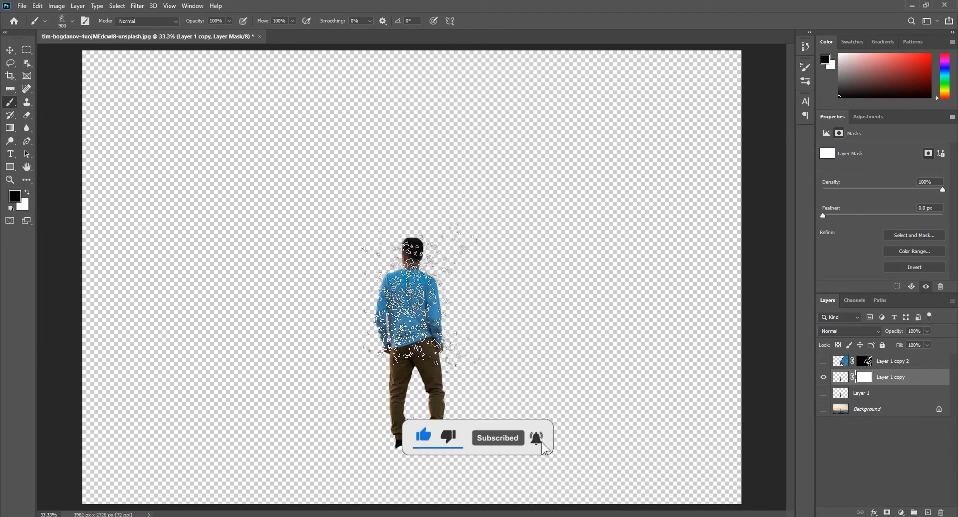
Paint black shard gaps across the man on Layer 1 copy's mask with brush size 700, and show Layer 1 copy 2 and the Background.
key("bracketleft")
key("bracketleft")
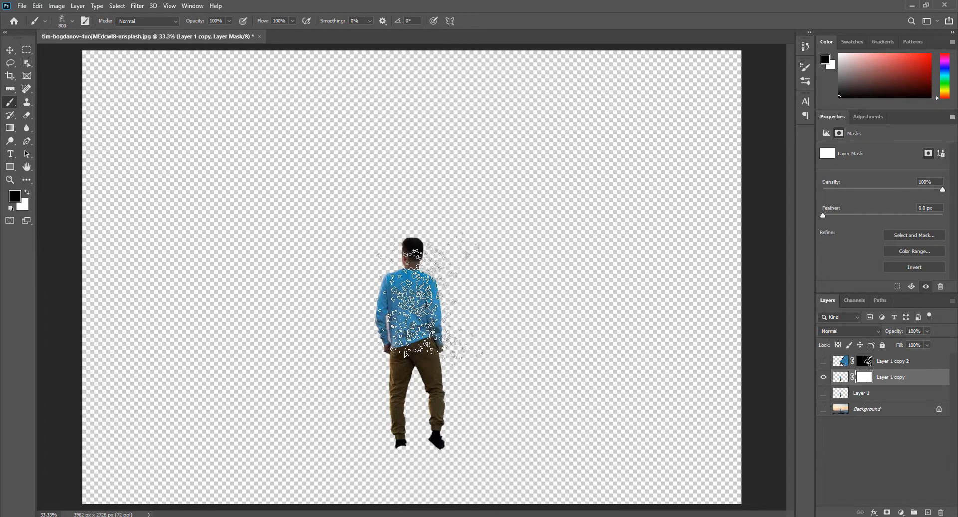
mouse_move(424, 295)
left_mouse_down()
mouse_move(417, 288)
mouse_move(439, 364)
mouse_move(385, 321)
mouse_move(421, 414)
mouse_move(464, 374)
mouse_move(417, 379)
mouse_move(434, 309)
mouse_move(471, 285)
left_mouse_up()
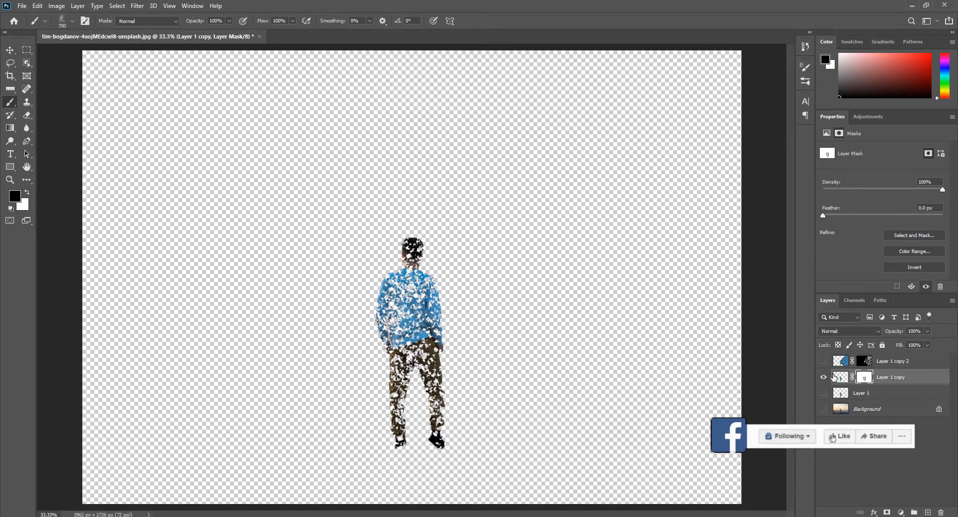
left_click(824, 361)
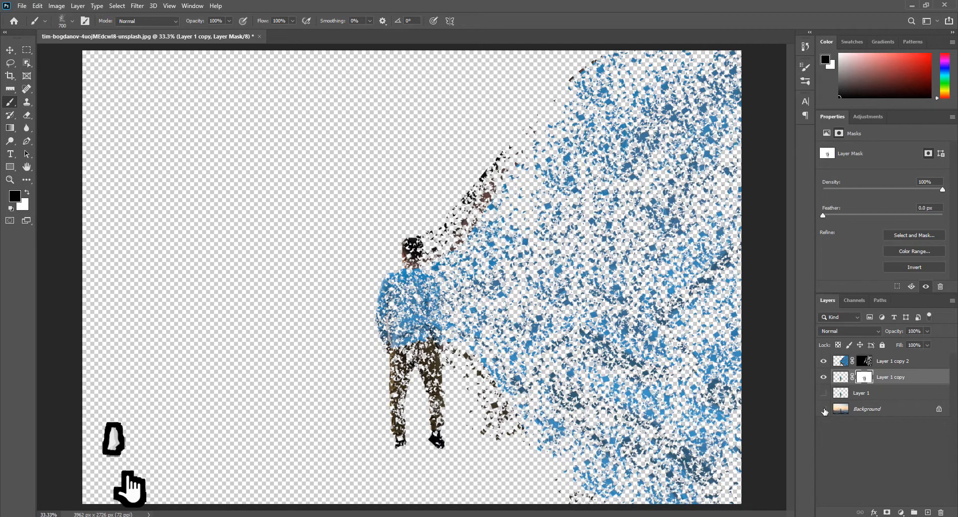
left_click(824, 410)
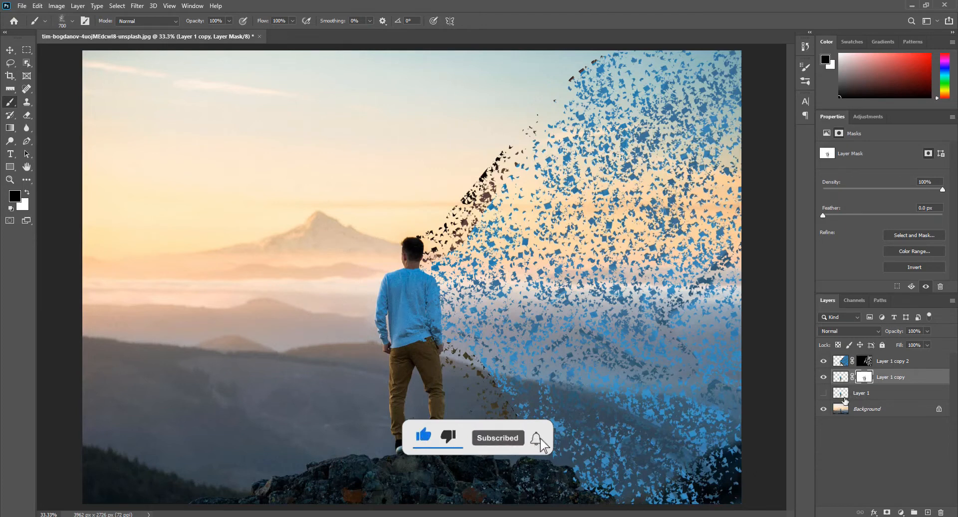
Load Layer 1's outline as a selection on the Background layer and fill it with Content-Aware to remove the original man.
left_click(869, 410)
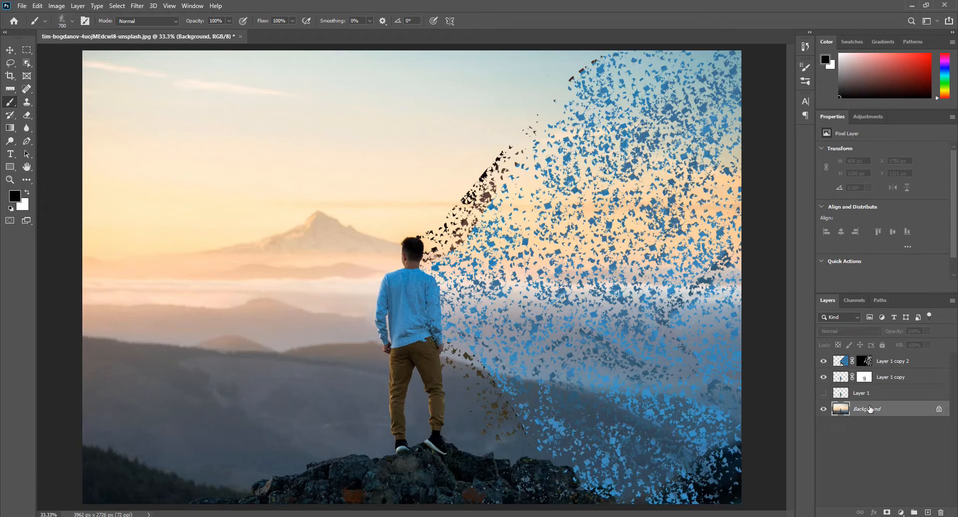
left_click(841, 395, "ctrl")
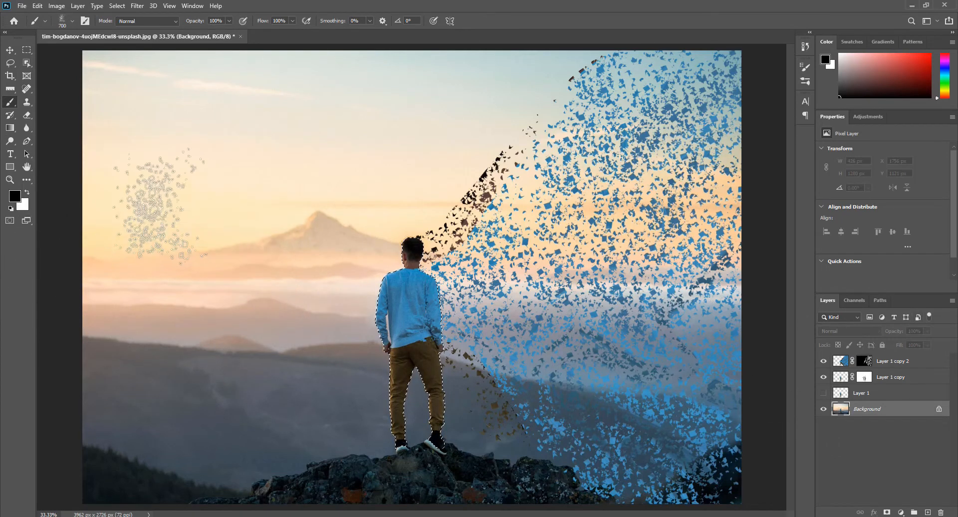
left_click(28, 53)
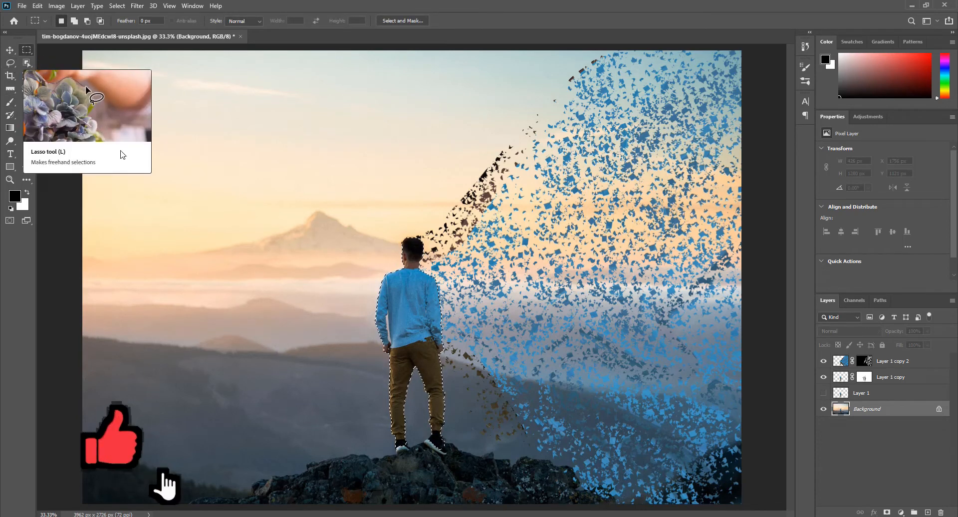
right_click(407, 290)
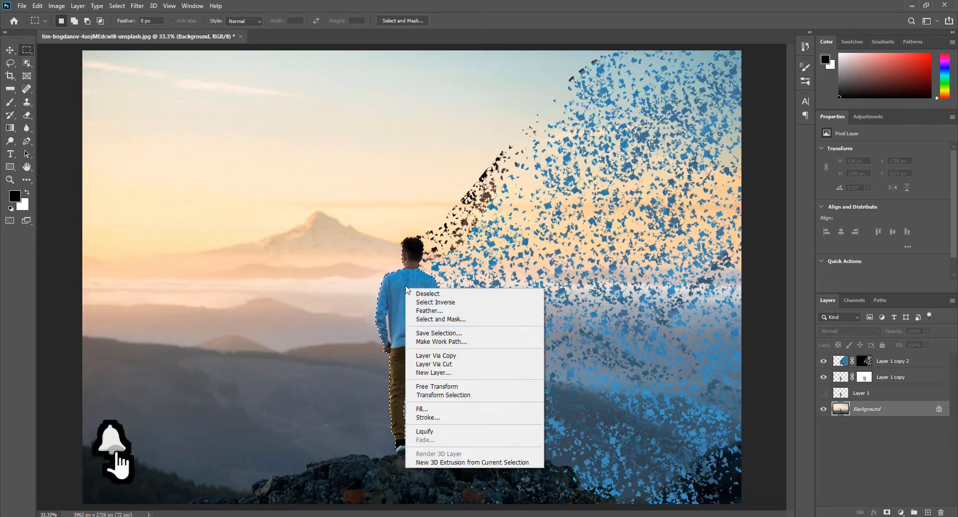
left_click(426, 409)
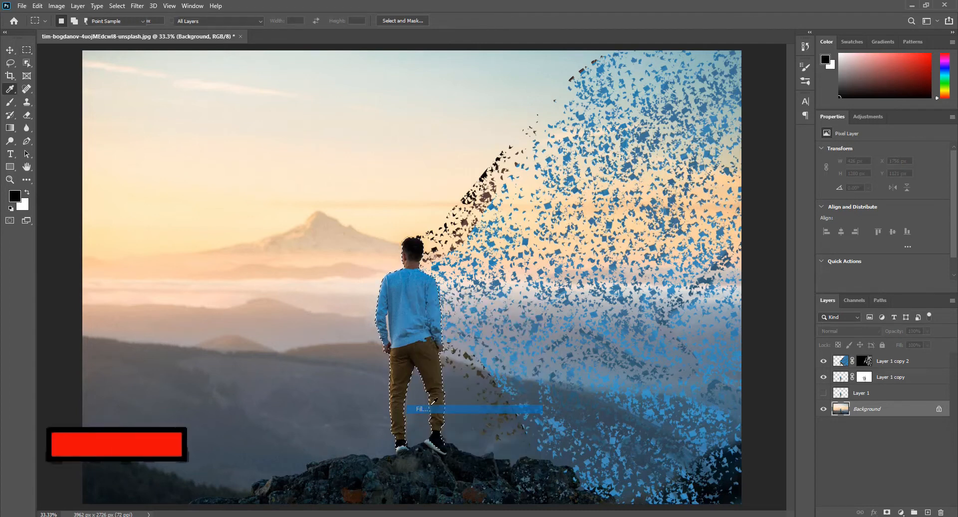
left_click(487, 141)
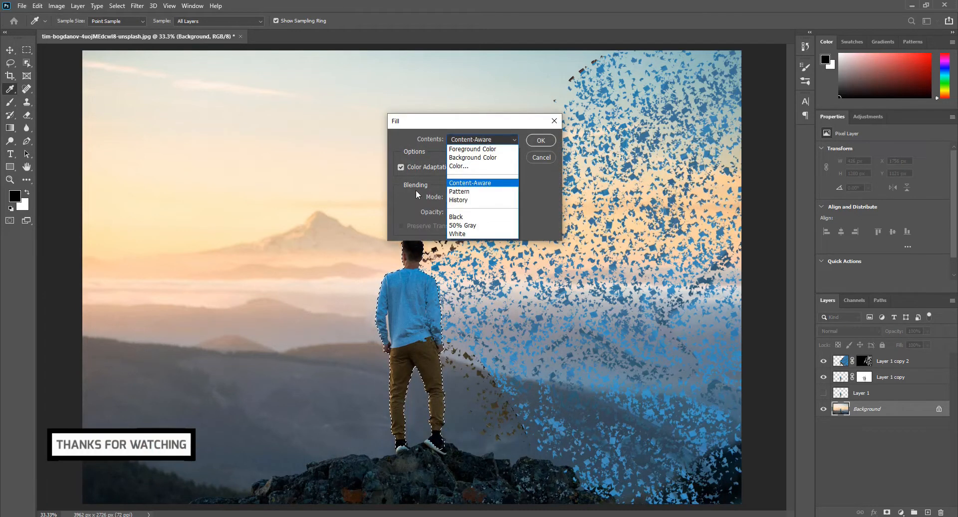
left_click(483, 183)
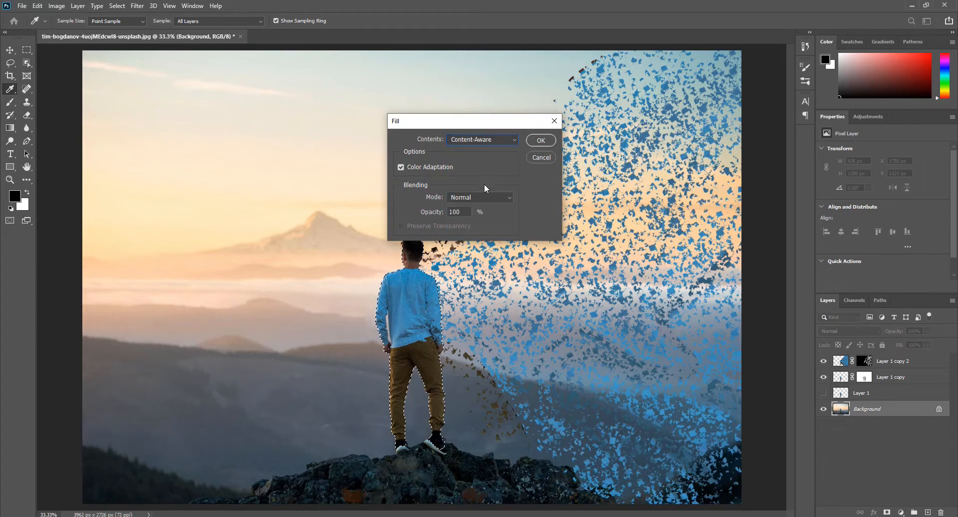
left_click(542, 140)
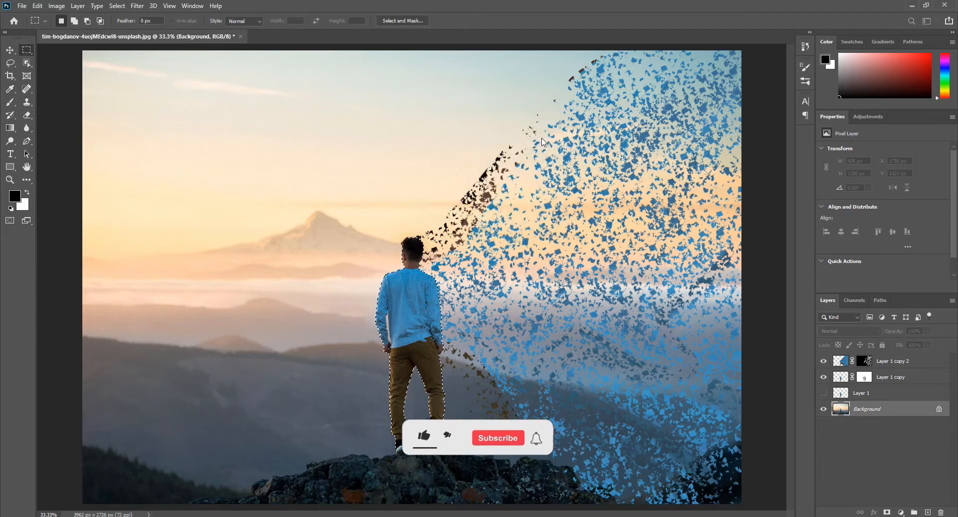